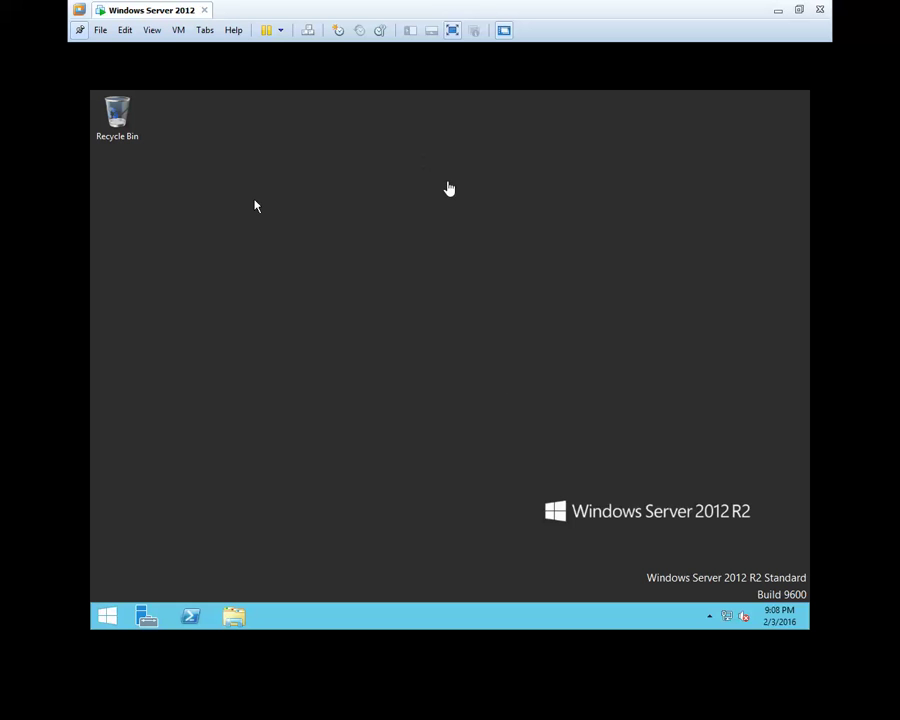
# Step: Run setup64.exe from the VMware Tools disc in DVD Drive (D:) to start the VMware Tools setup
pyautogui.click(446, 188)
pyautogui.click(577, 125)
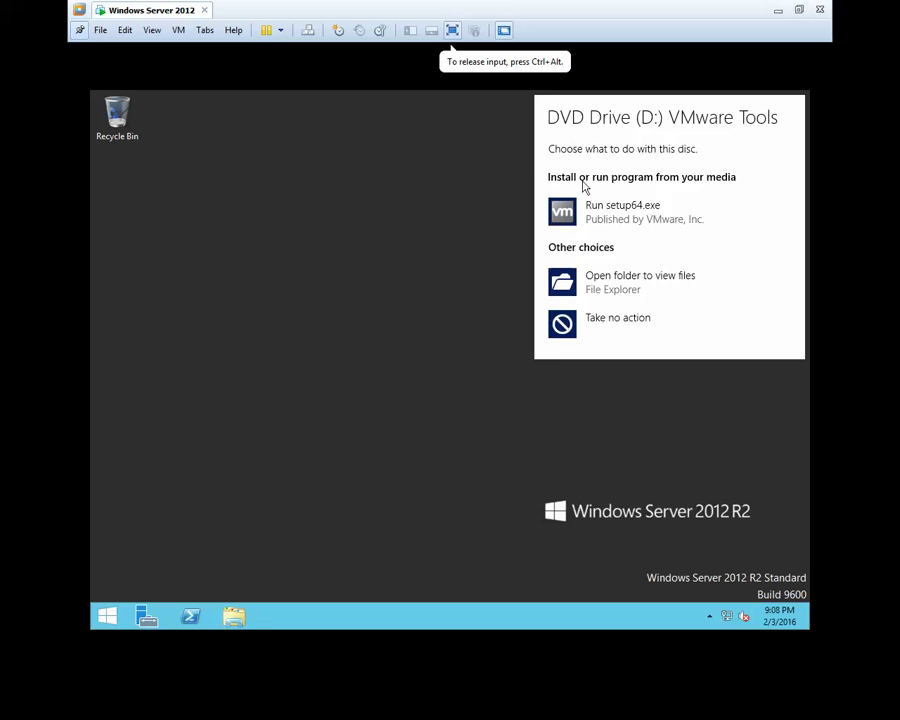
pyautogui.click(600, 226)
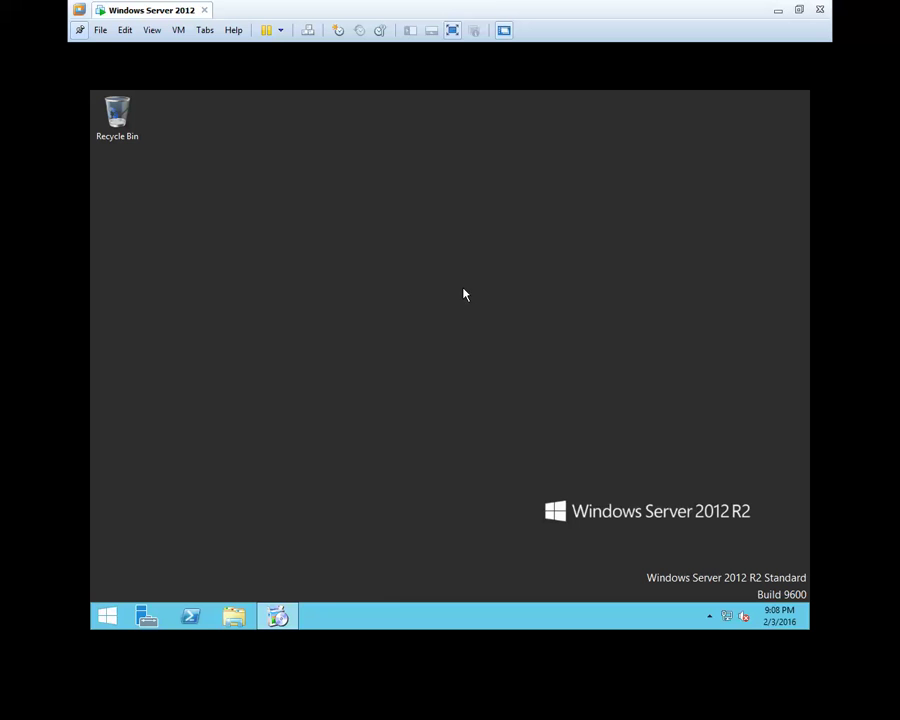
# Step: Look up the virtual machine's VMware Tools installation command and check the VMware Tools disc among the drives of This PC
pyautogui.click(125, 30)
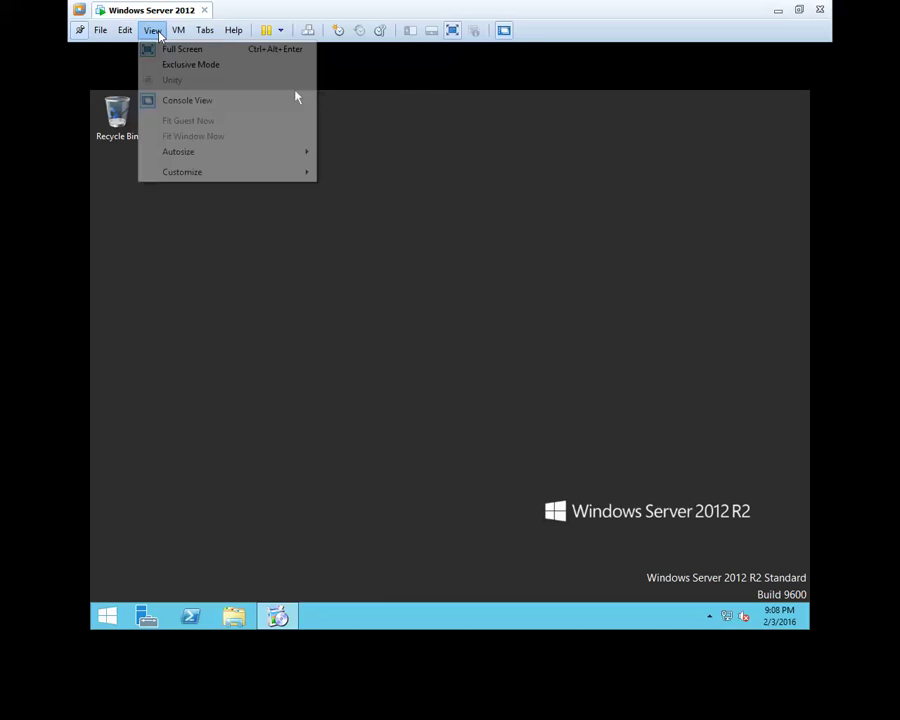
pyautogui.moveTo(169, 35)
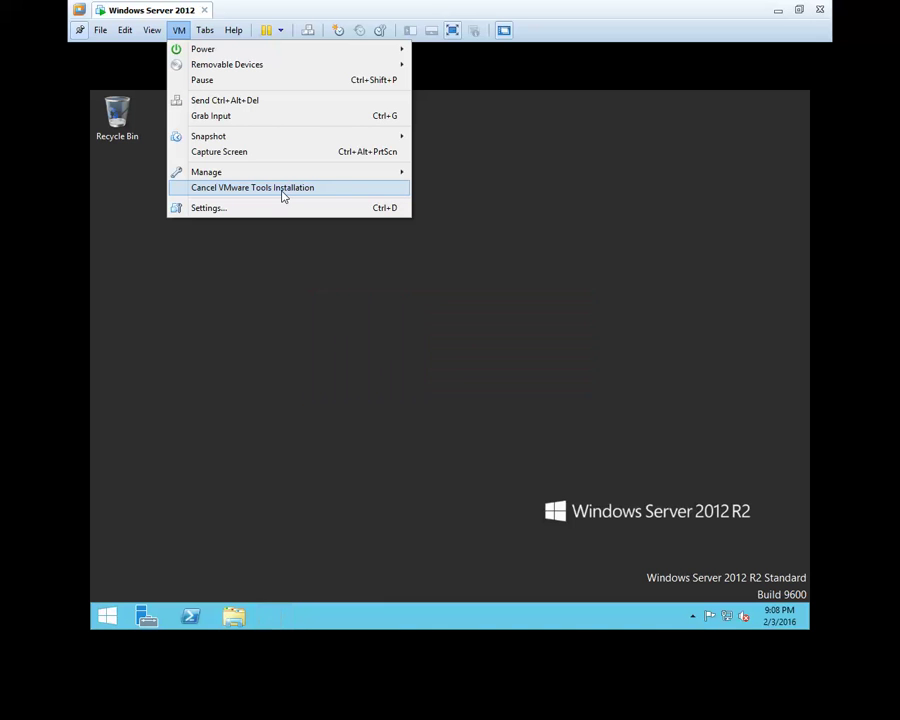
pyautogui.click(211, 352)
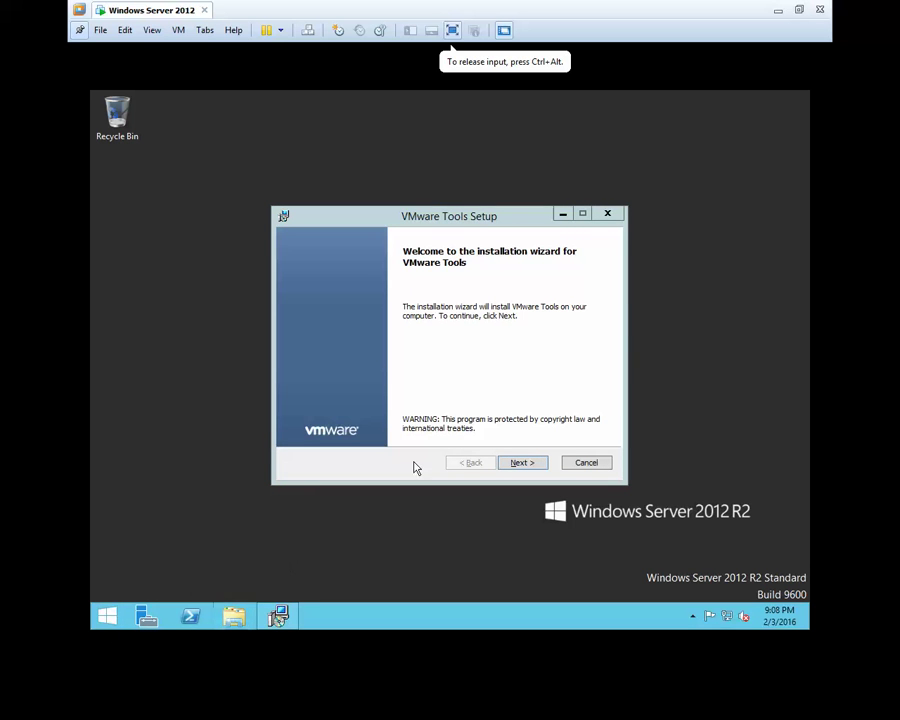
pyautogui.press('super+e')
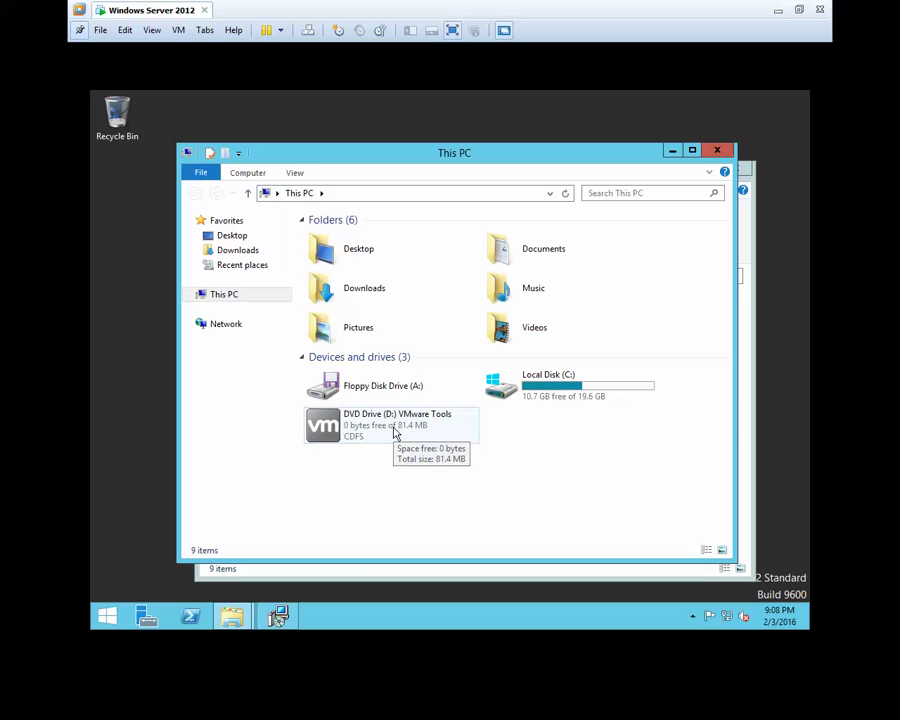
pyautogui.click(713, 151)
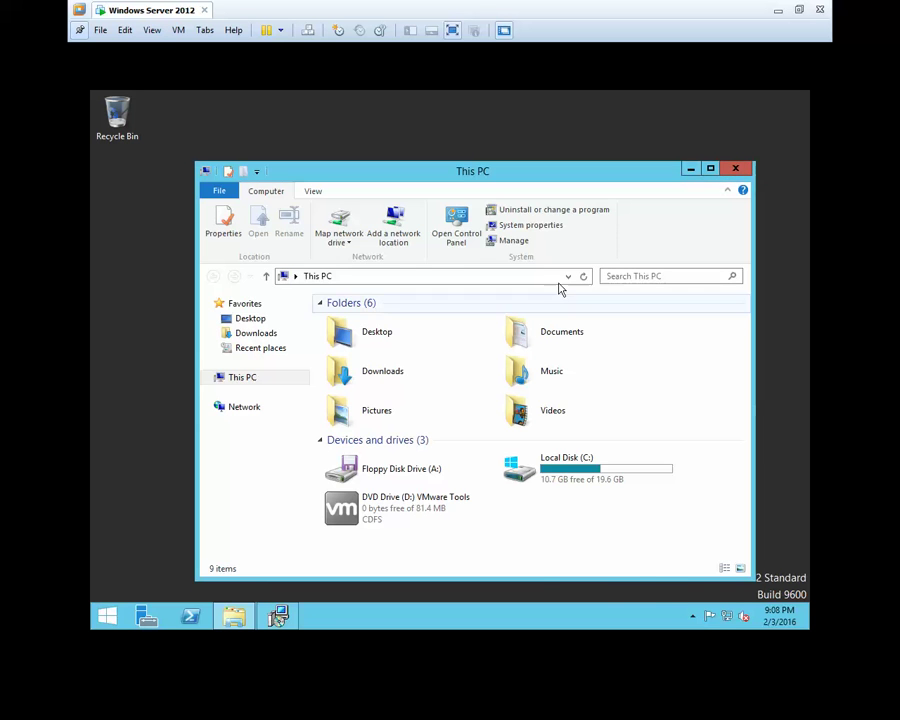
pyautogui.click(690, 172)
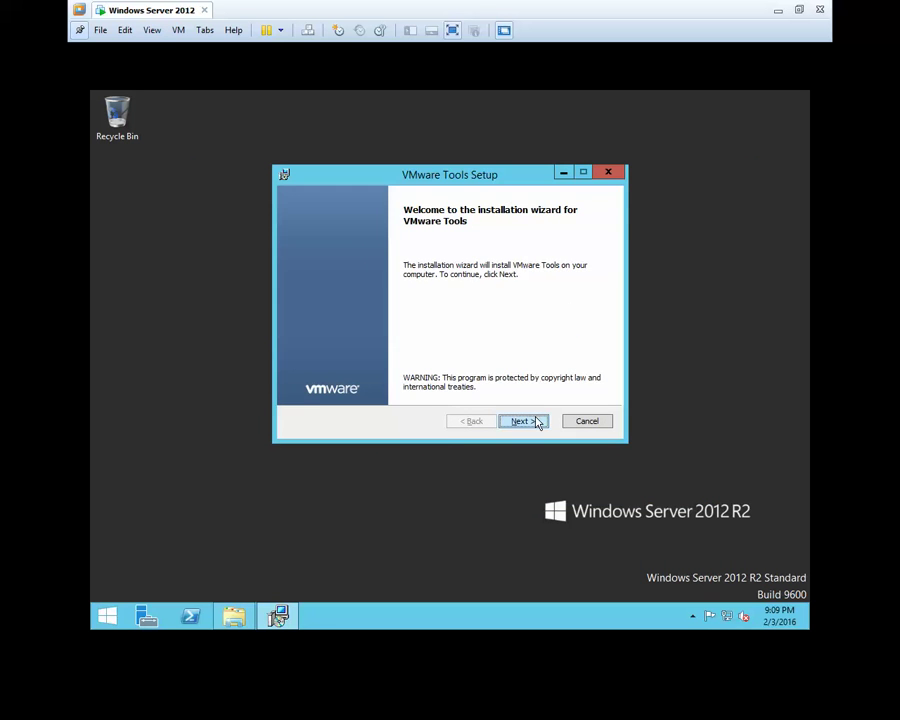
# Step: Accept the defaults of the VMware Tools setup wizard and start the installation
pyautogui.click(535, 421)
pyautogui.click(533, 421)
pyautogui.click(533, 421)
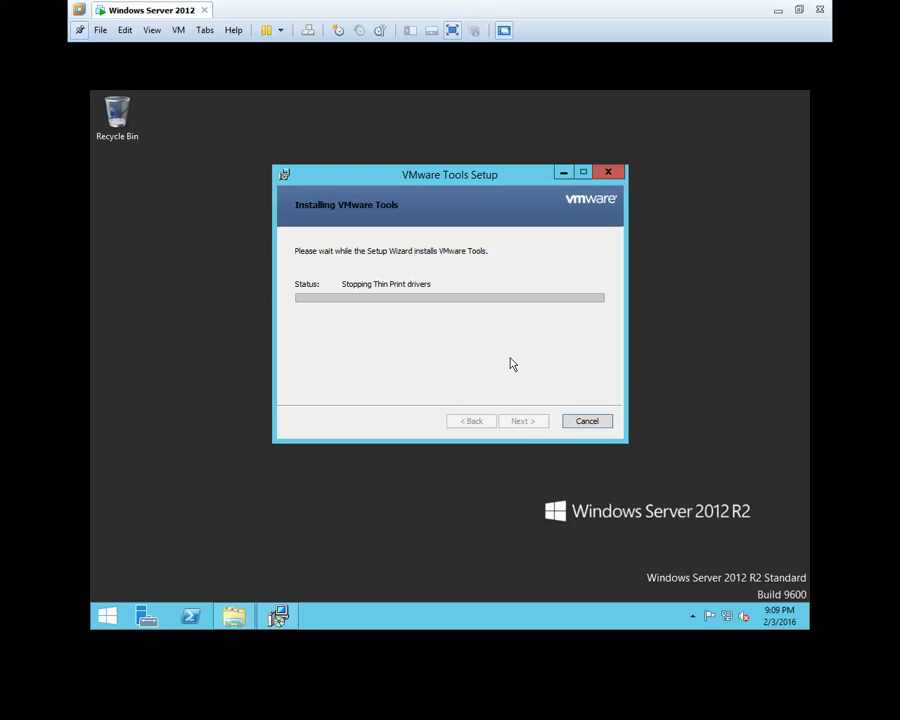
# Step: Review the VM commands again and compare them with the mounted VMware Tools disc in This PC during the installation
pyautogui.click(179, 30)
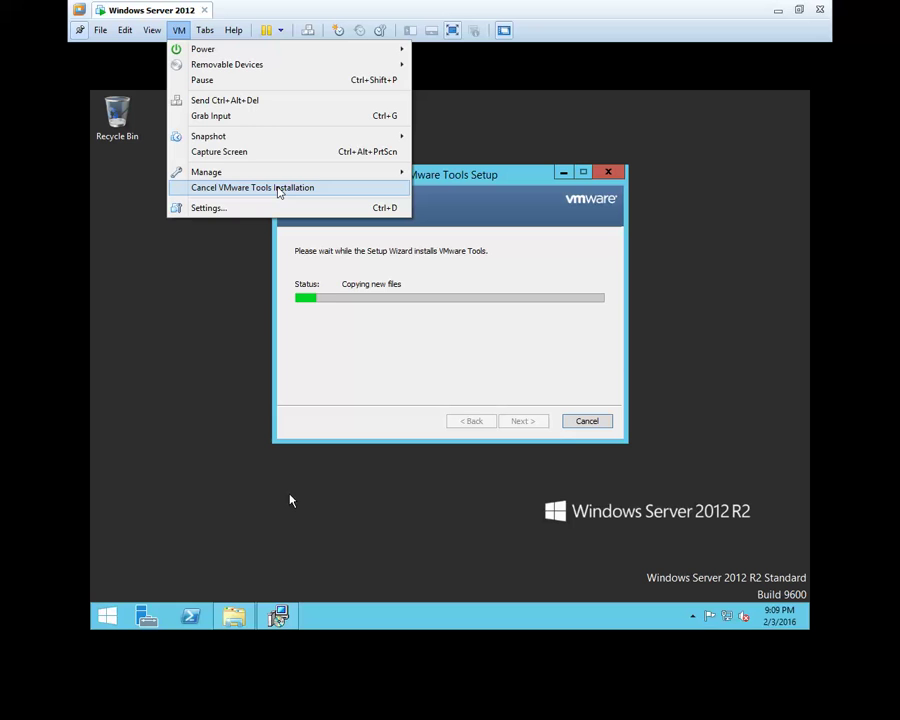
pyautogui.click(200, 292)
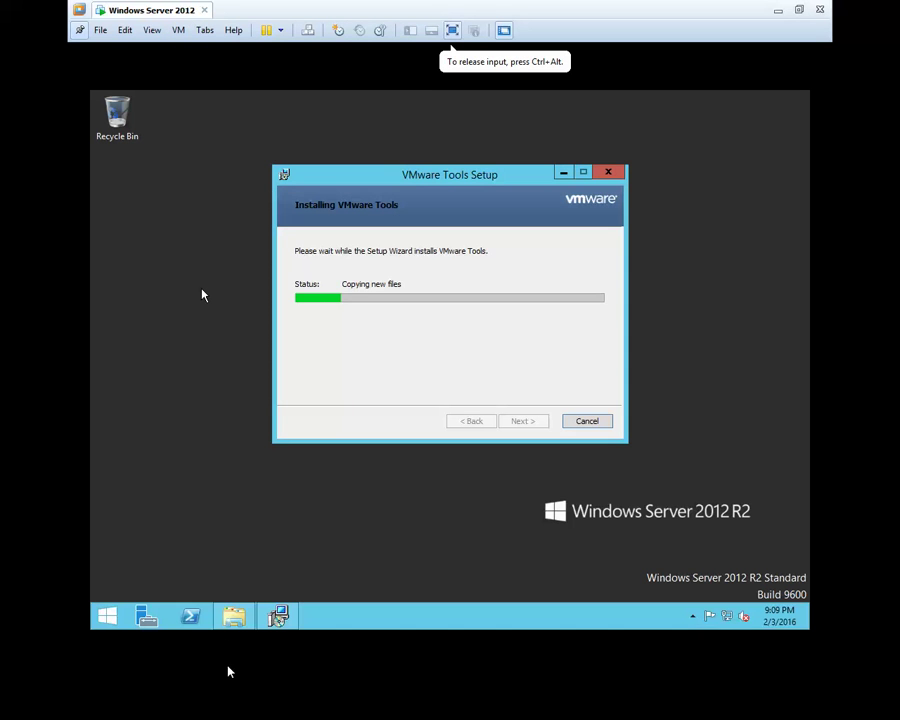
pyautogui.click(233, 616)
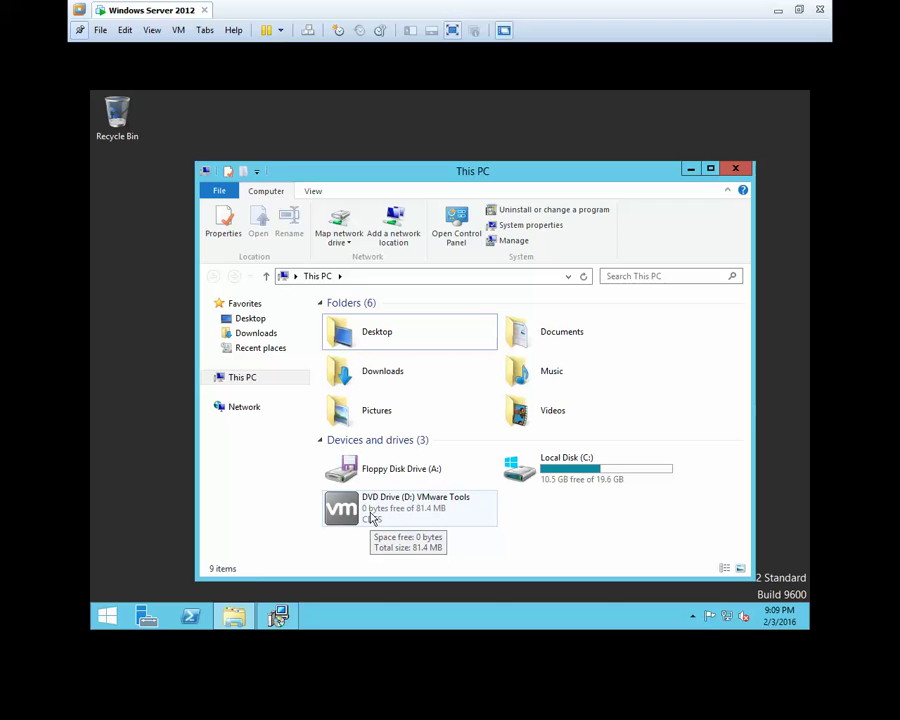
pyautogui.click(178, 31)
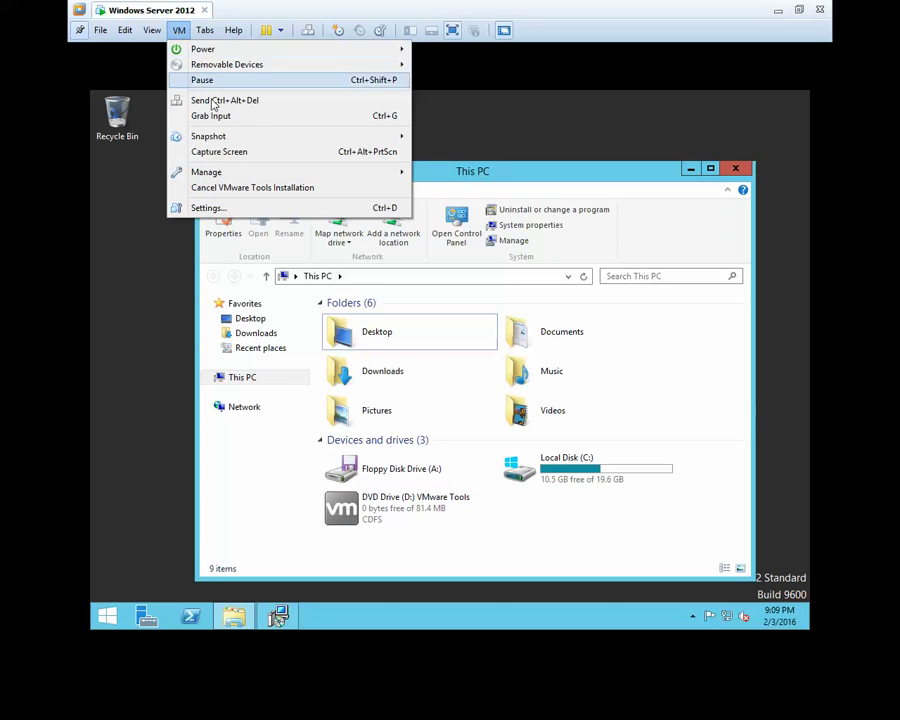
pyautogui.click(528, 177)
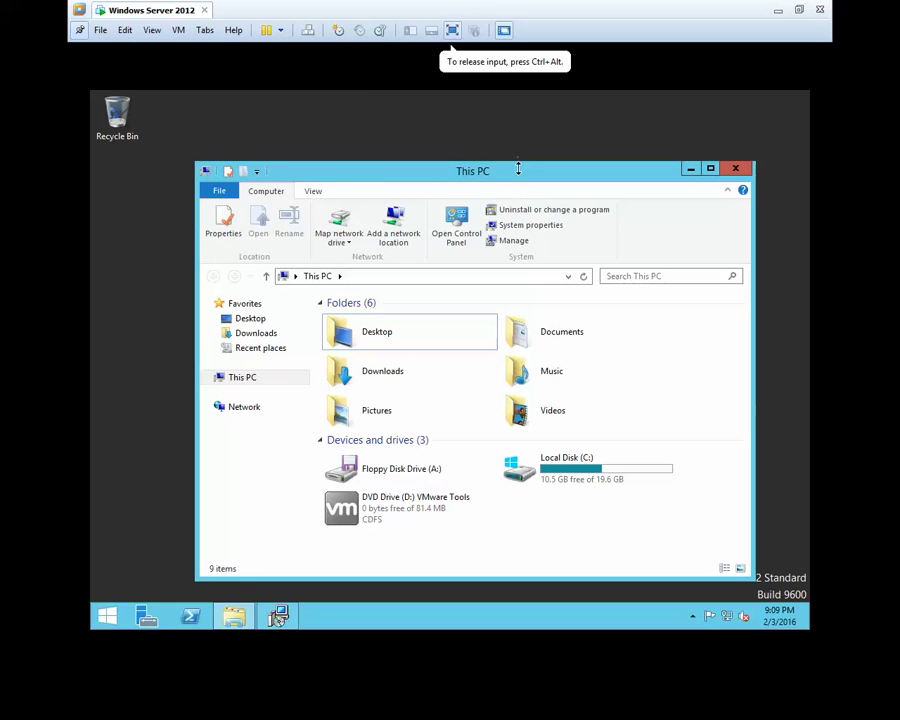
pyautogui.moveTo(519, 176); pyautogui.dragTo(505, 147)
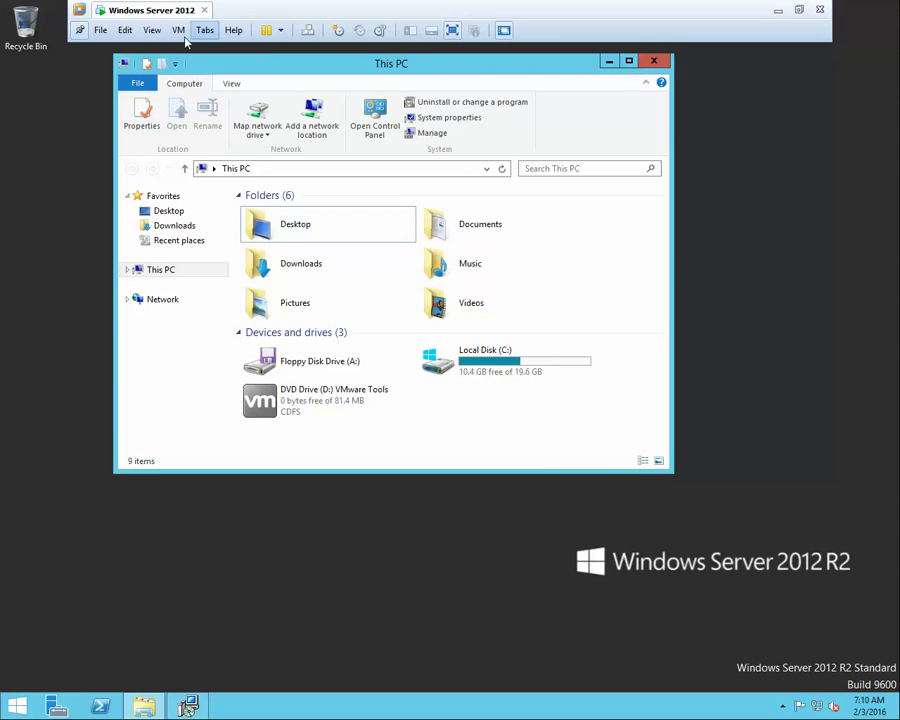
# Step: Unpin the full-screen toolbar so it hides itself, then switch the virtual machine to windowed view and back to full screen
pyautogui.click(79, 31)
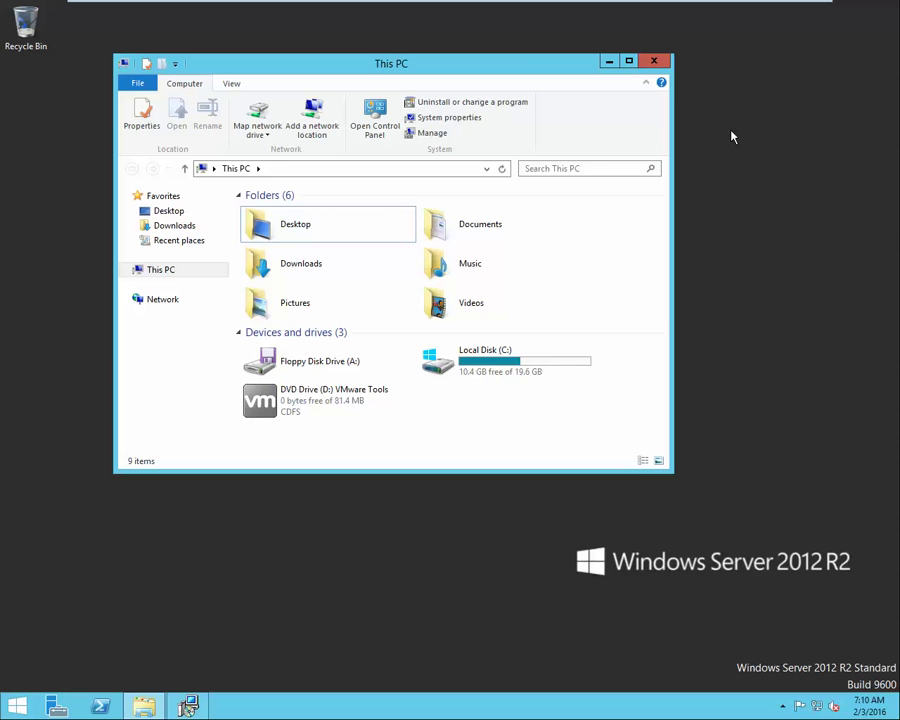
pyautogui.moveTo(580, 1)
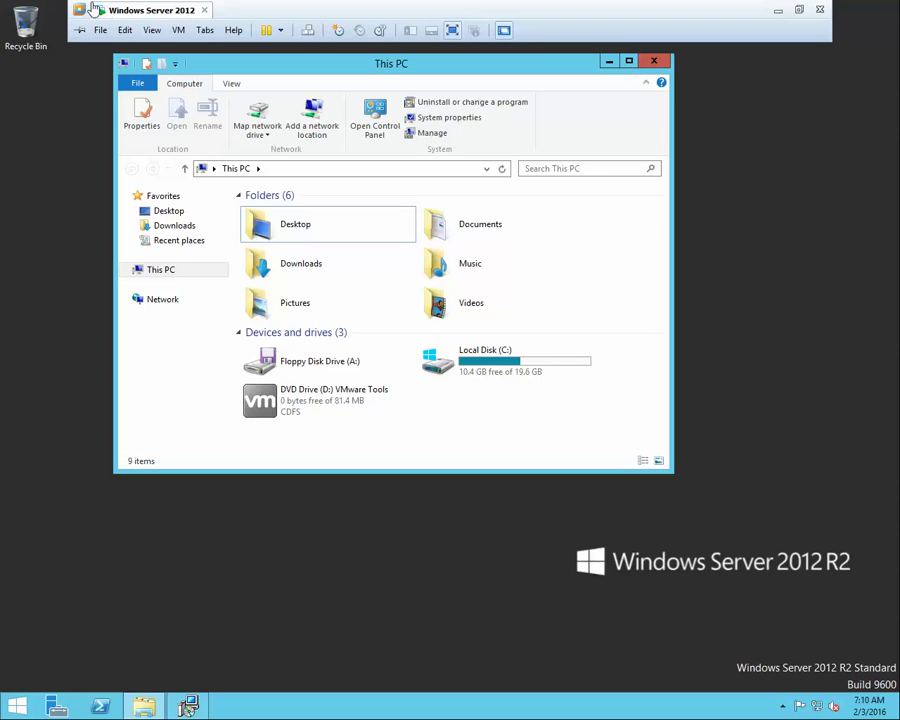
pyautogui.click(799, 9)
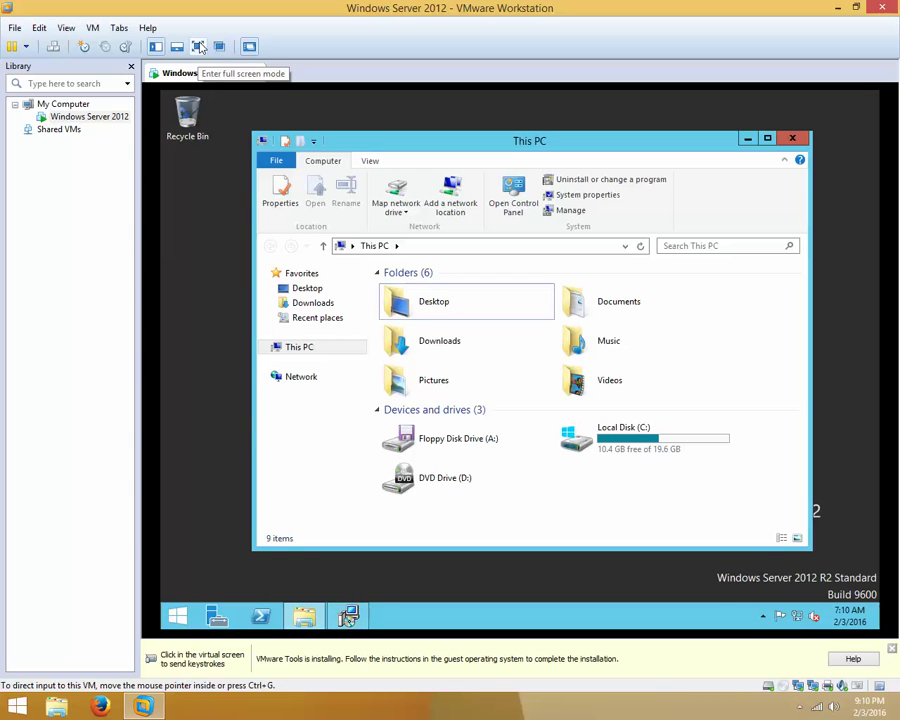
pyautogui.click(200, 47)
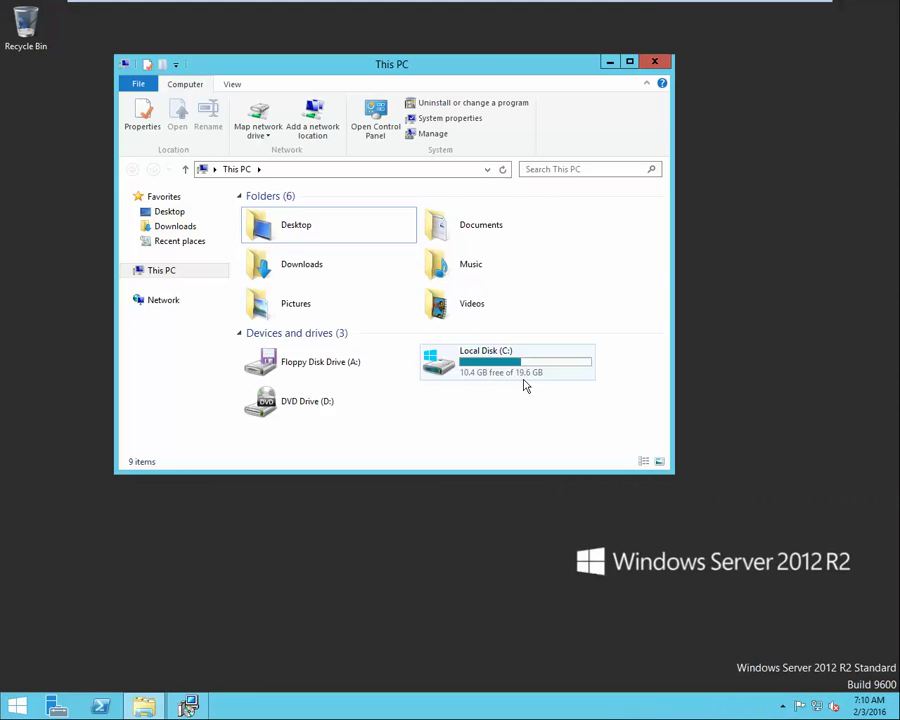
# Step: Finish the VMware Tools setup wizard and decline the immediate system restart
pyautogui.moveTo(553, 72); pyautogui.dragTo(580, 196)
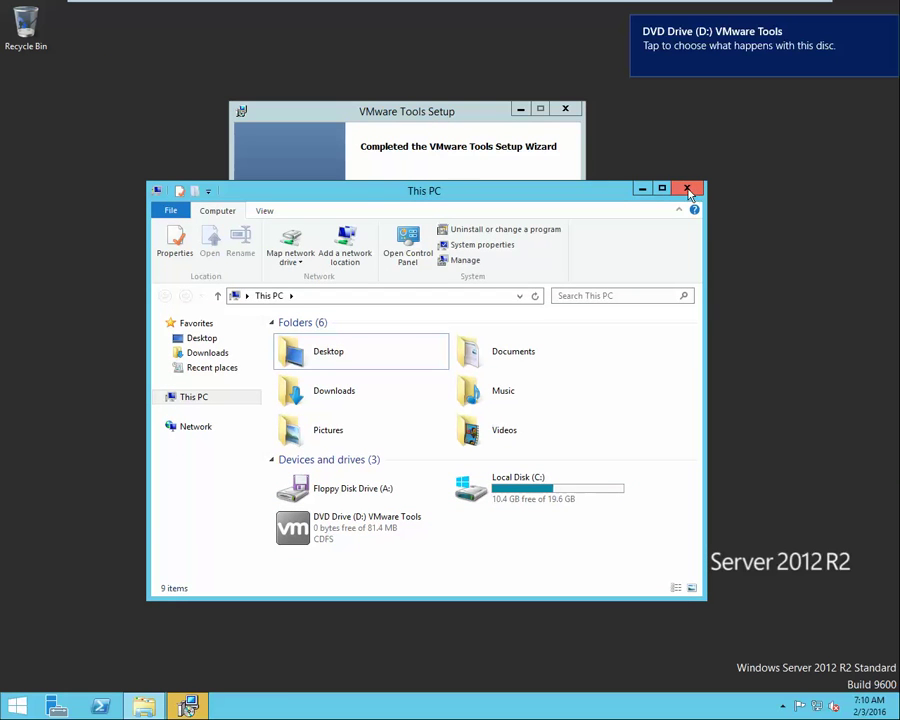
pyautogui.click(559, 164)
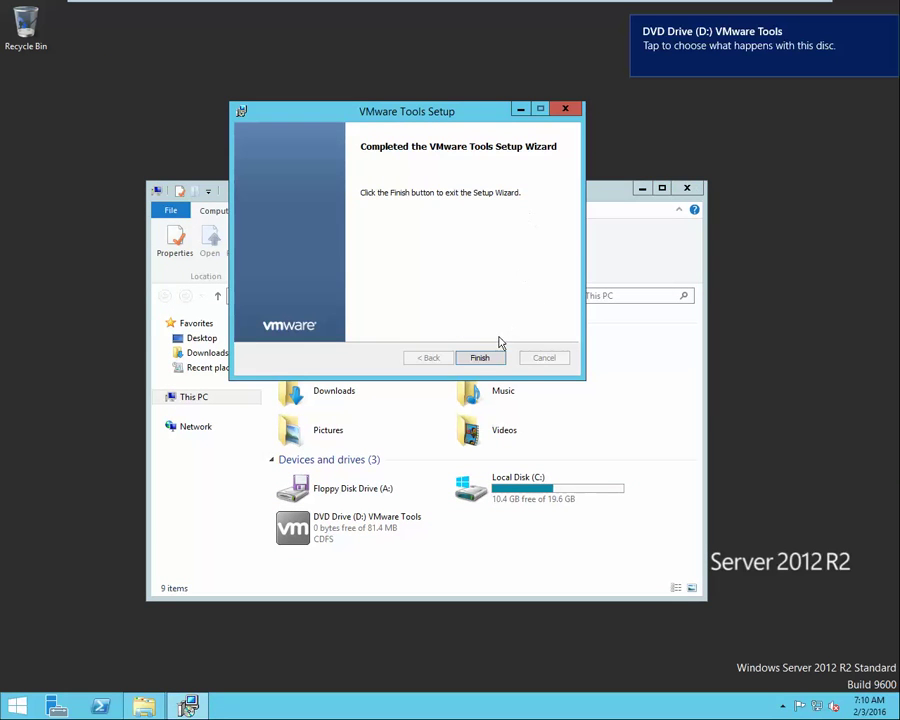
pyautogui.click(472, 356)
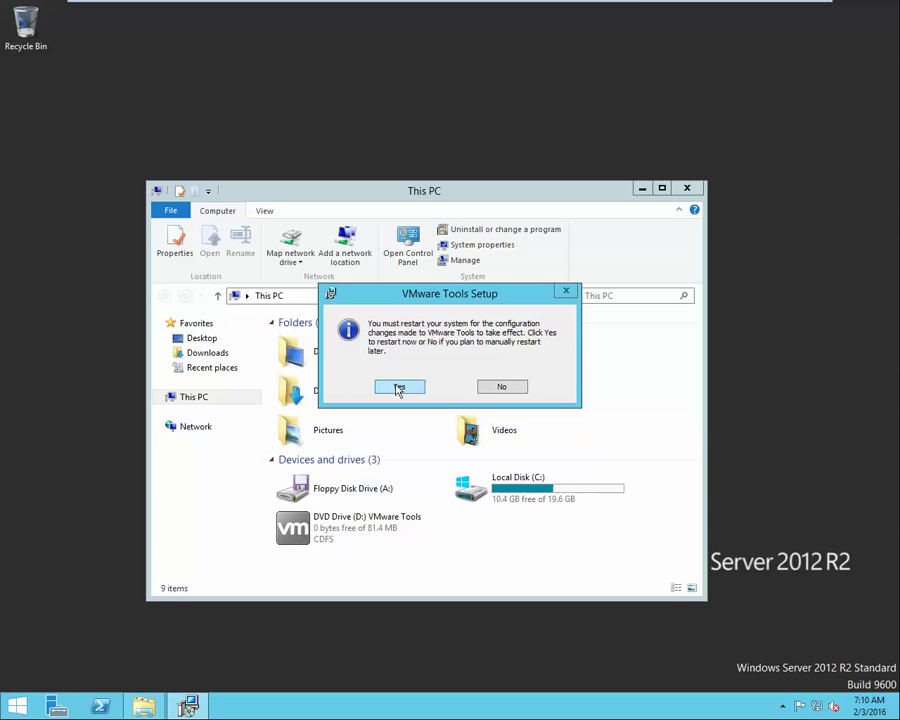
pyautogui.click(495, 386)
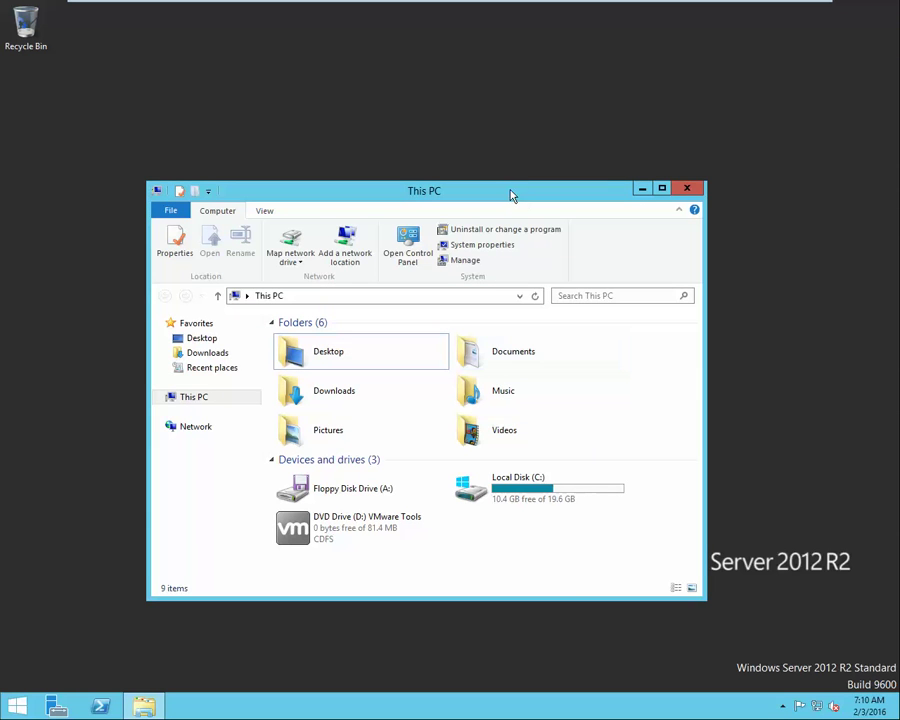
# Step: Close the This PC window and restart the server with the reason Other (Unplanned)
pyautogui.moveTo(513, 181); pyautogui.dragTo(516, 114)
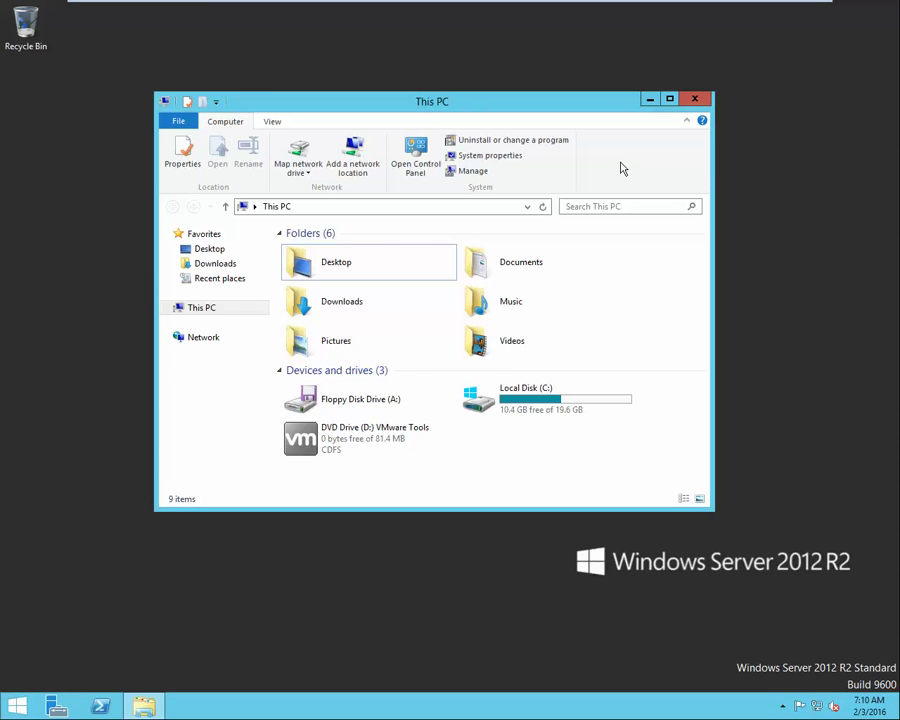
pyautogui.click(695, 103)
pyautogui.moveTo(898, 716)
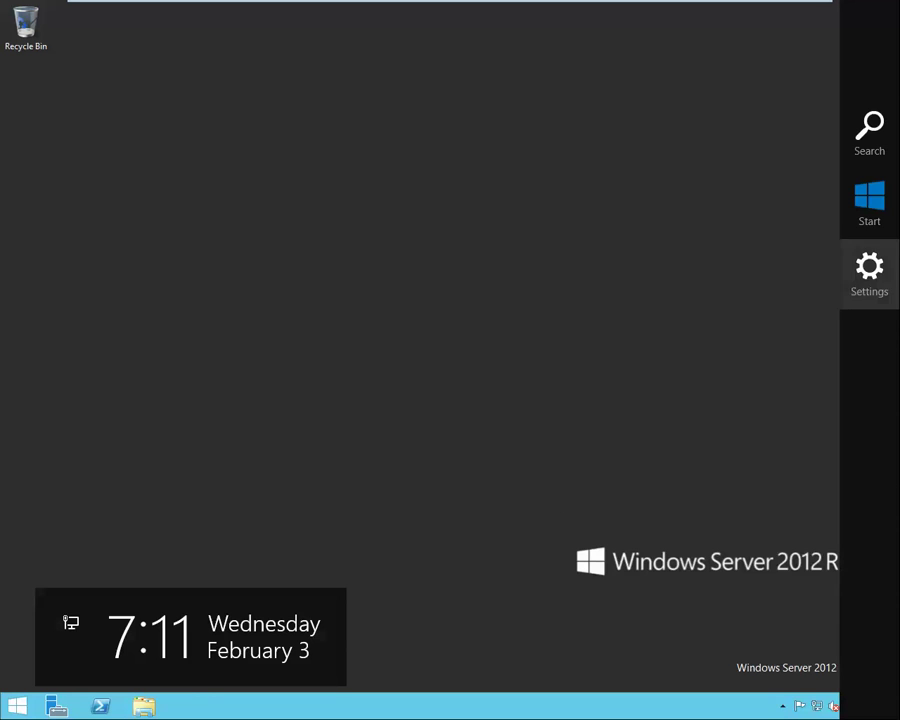
pyautogui.click(860, 269)
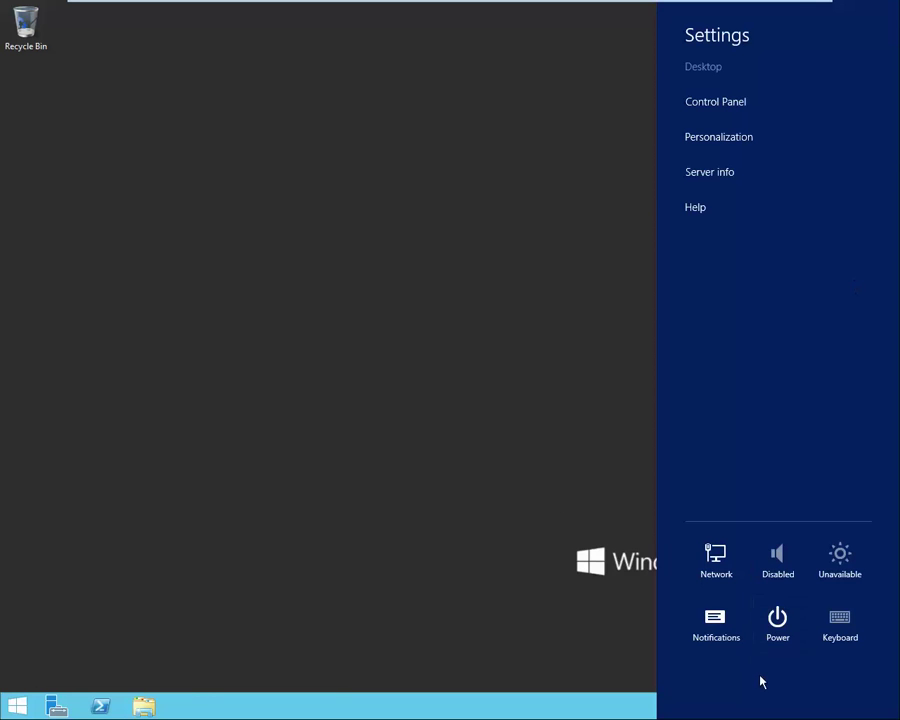
pyautogui.click(795, 628)
pyautogui.click(772, 543)
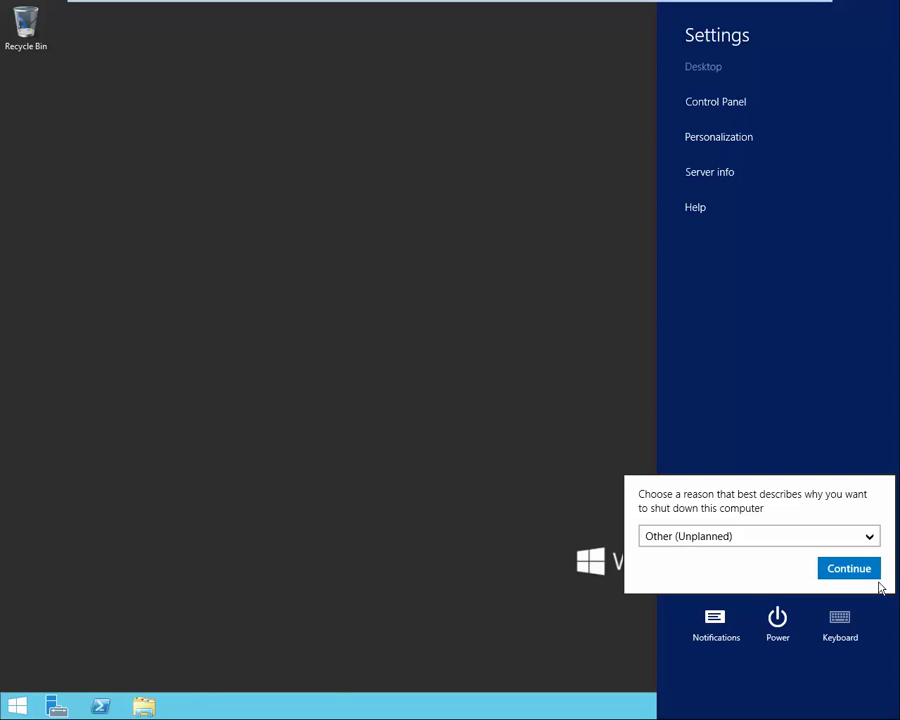
pyautogui.click(840, 568)
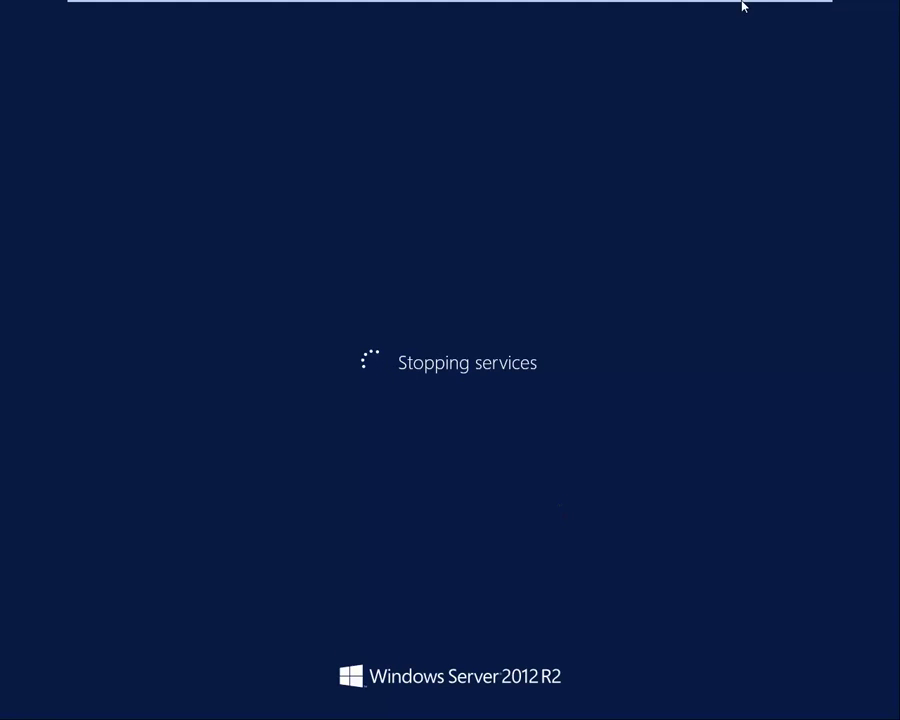
# Step: Exit full-screen mode to the VMware Workstation window and show the host's hidden notification icons
pyautogui.moveTo(742, 4)
pyautogui.click(798, 10)
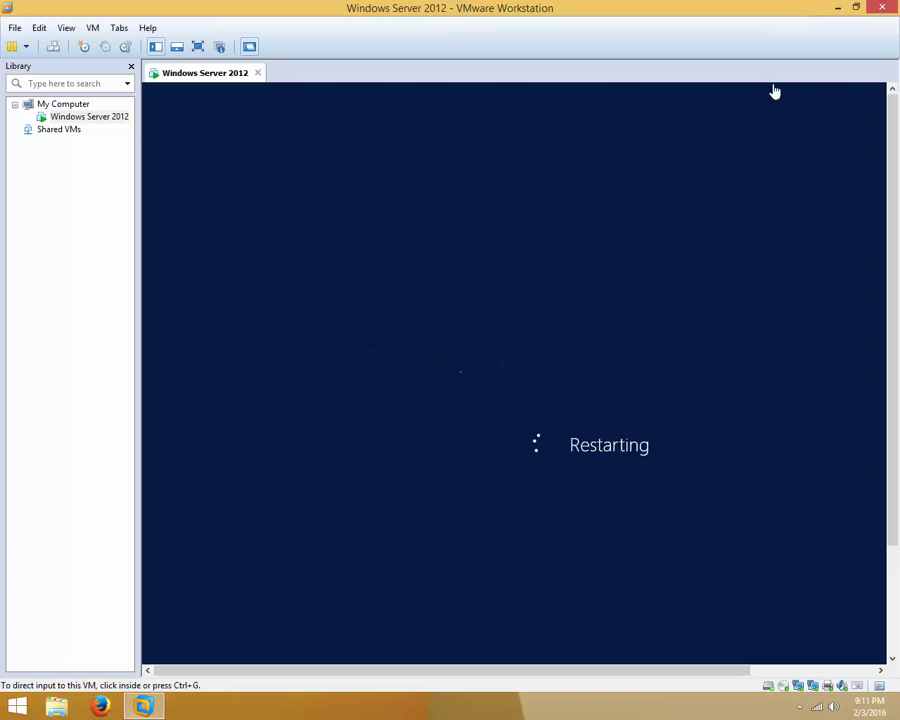
pyautogui.click(799, 706)
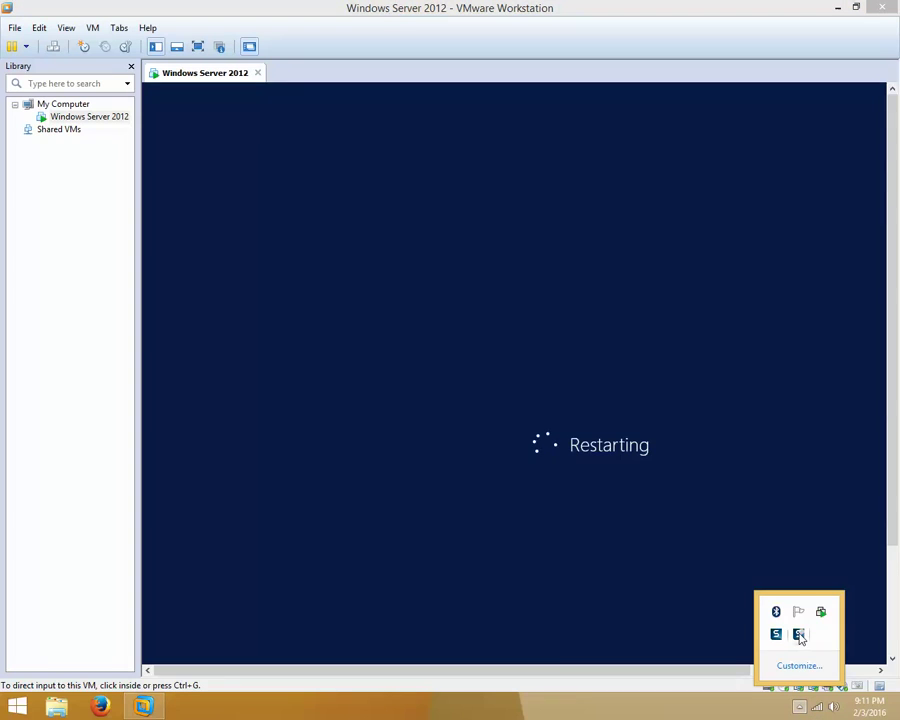